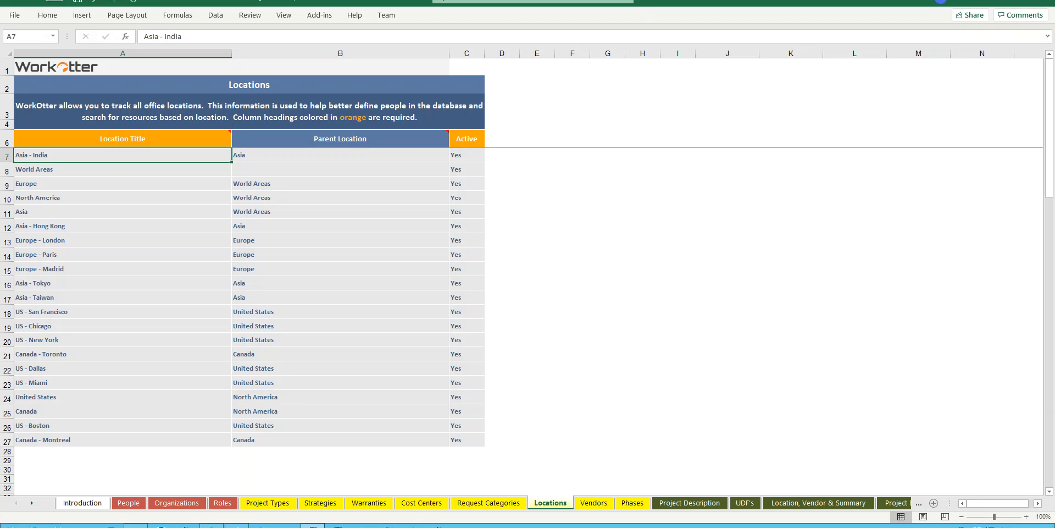
# Select all location titles in the Locations sheet, from Asia - India down to Canada - Montreal
pyautogui.hotkey('shift', 'Down')
pyautogui.hotkey('shift', 'Down')
pyautogui.hotkey('shift', 'Down')
pyautogui.hotkey('shift', 'Down')
pyautogui.hotkey('shift', 'Down')
pyautogui.hotkey('shift', 'Down')
pyautogui.hotkey('shift', 'Down')
pyautogui.hotkey('shift', 'Down')
pyautogui.hotkey('shift', 'Down')
pyautogui.hotkey('shift', 'Down')
pyautogui.hotkey('shift', 'Down')
pyautogui.hotkey('shift', 'Down')
pyautogui.hotkey('shift', 'Down')
pyautogui.hotkey('shift', 'Down')
pyautogui.hotkey('shift', 'Down')
pyautogui.hotkey('shift', 'Down')
pyautogui.hotkey('shift', 'Down')
pyautogui.hotkey('shift', 'Down')
pyautogui.hotkey('shift', 'Down')
pyautogui.hotkey('shift', 'Down')
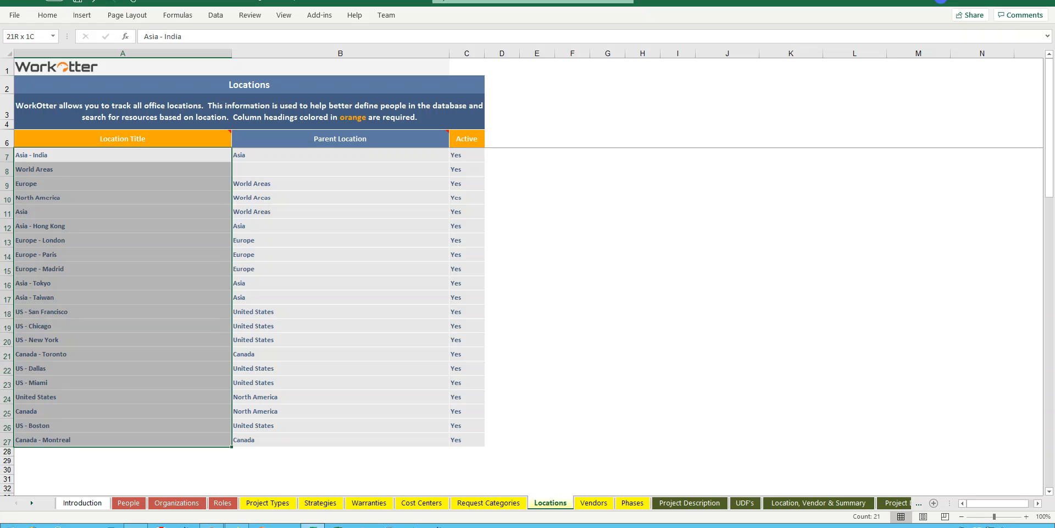
# Examine the location hierarchy from Europe - London through Europe to World Areas, along with the United States and US - San Francisco entries
pyautogui.click(123, 397)
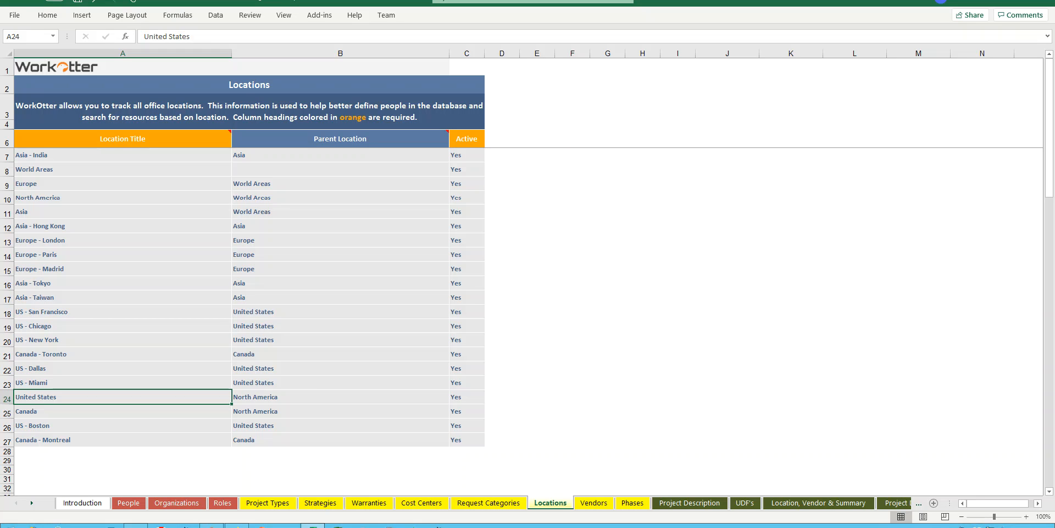
pyautogui.click(123, 240)
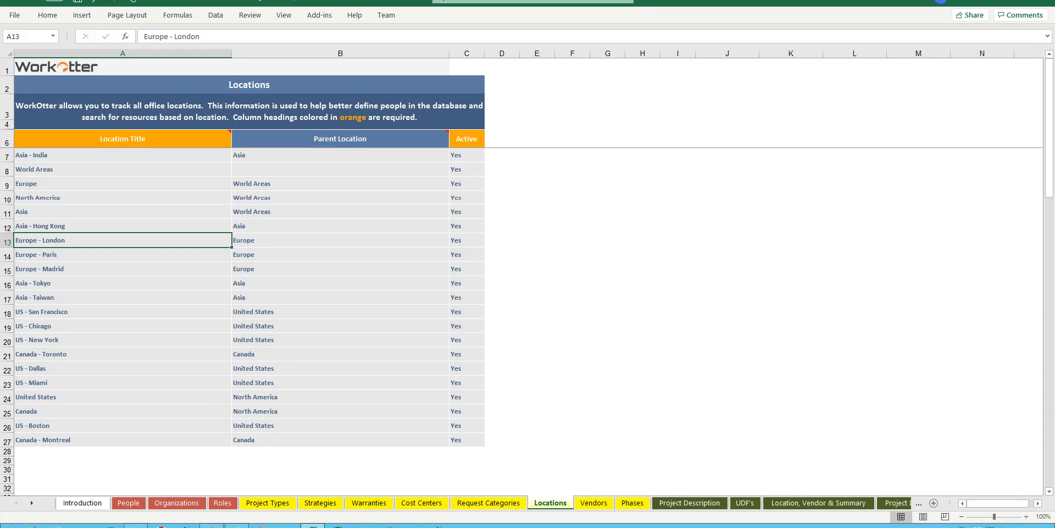
pyautogui.click(340, 240)
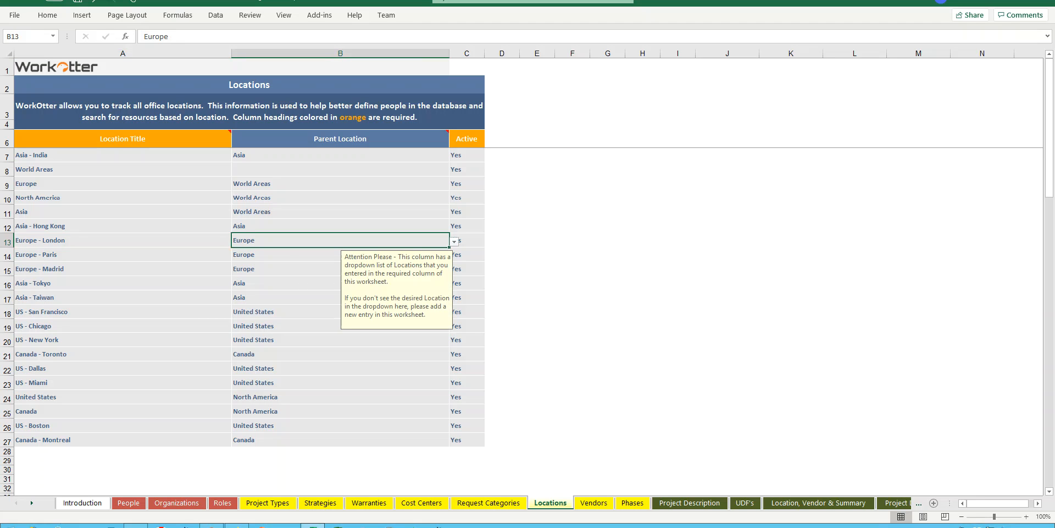
pyautogui.click(123, 183)
pyautogui.click(340, 183)
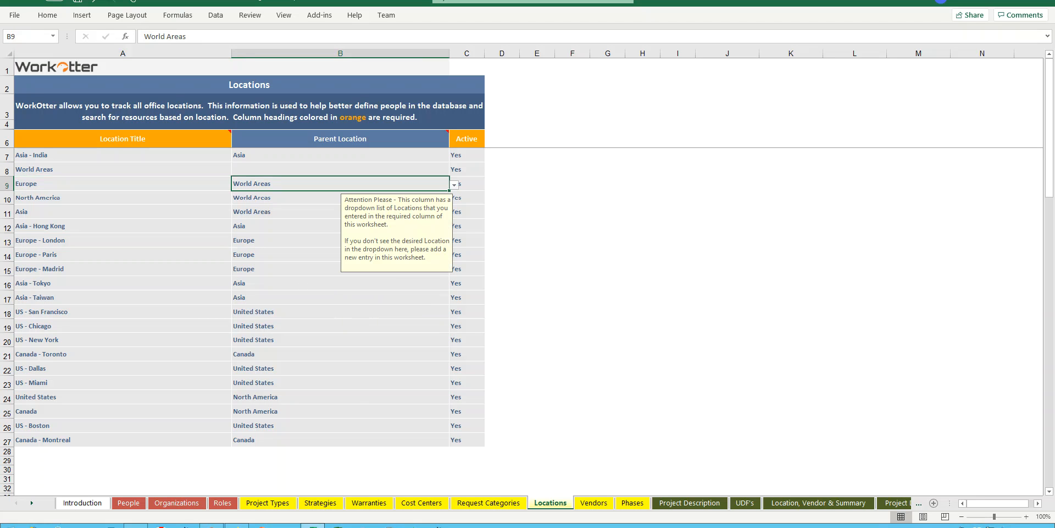
pyautogui.click(123, 169)
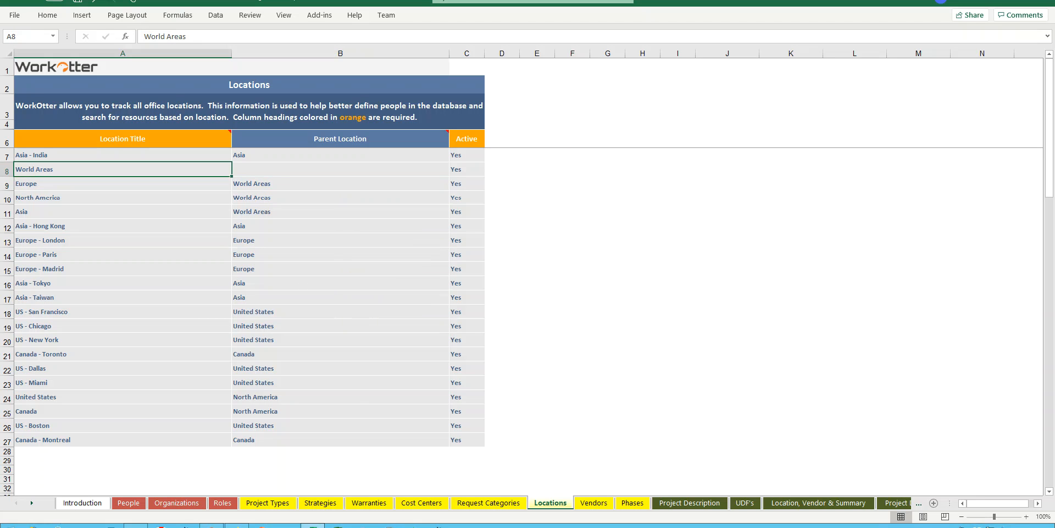
pyautogui.click(340, 170)
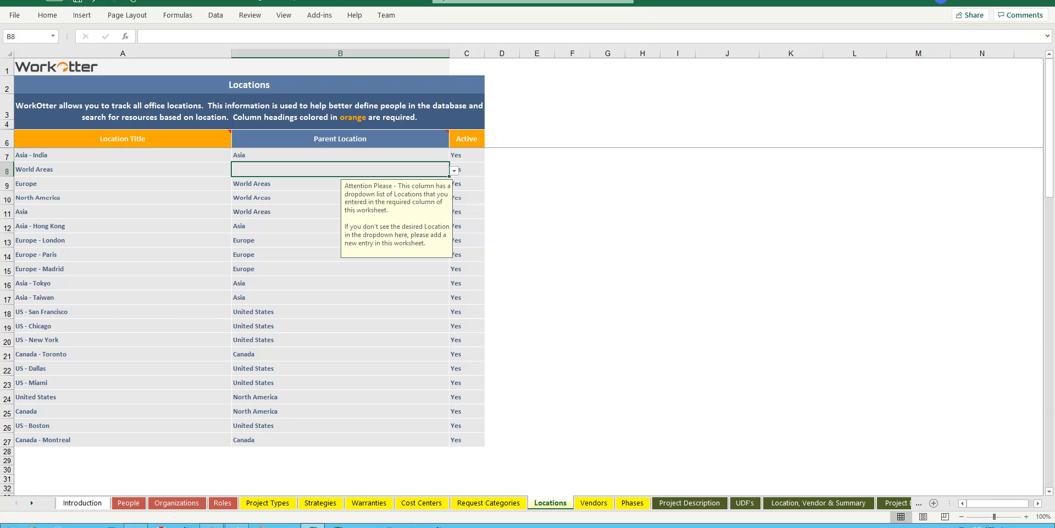
pyautogui.click(123, 312)
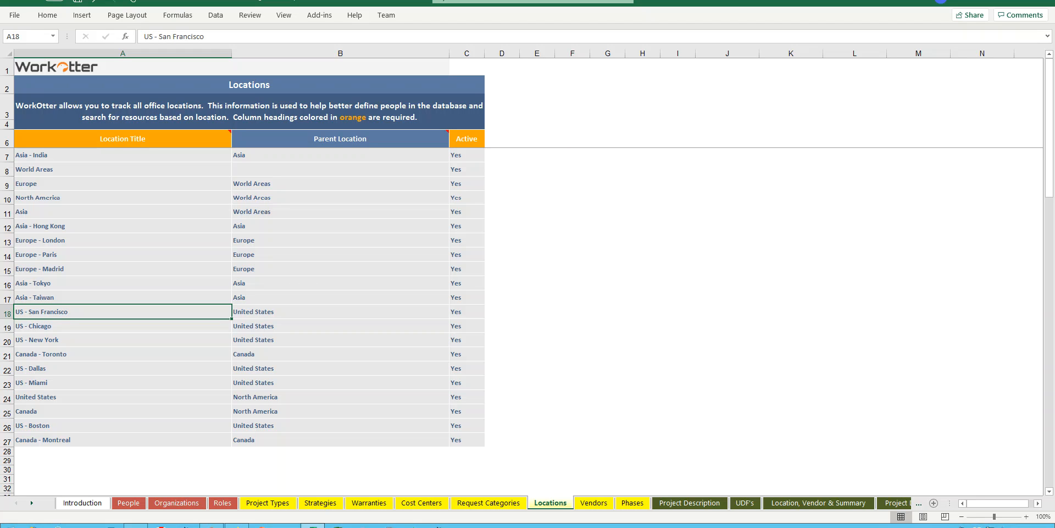
# Switch to WorkOtter in the browser and open the Locations list from Admin Home, finding it with the search text "loc"
pyautogui.hotkey('alt', 'Tab')
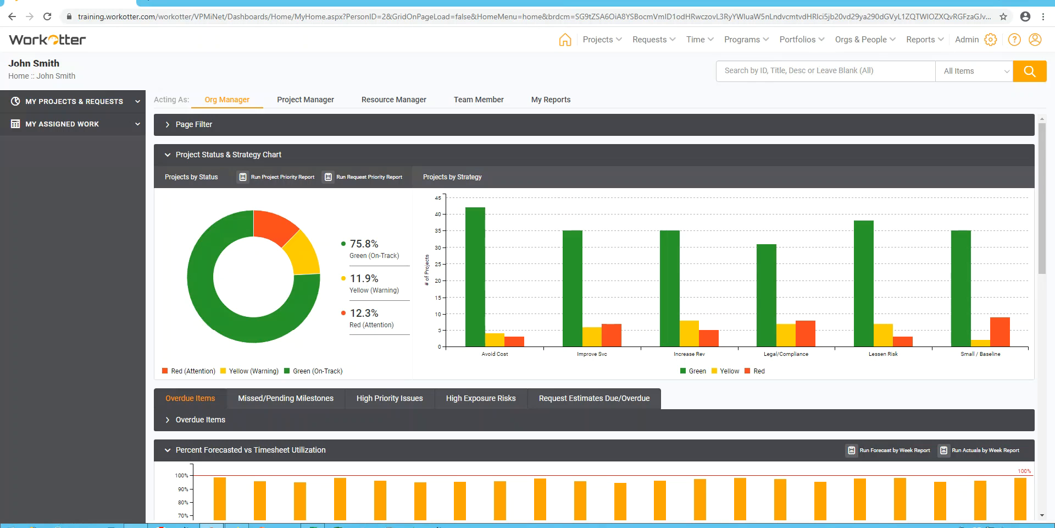
pyautogui.click(967, 40)
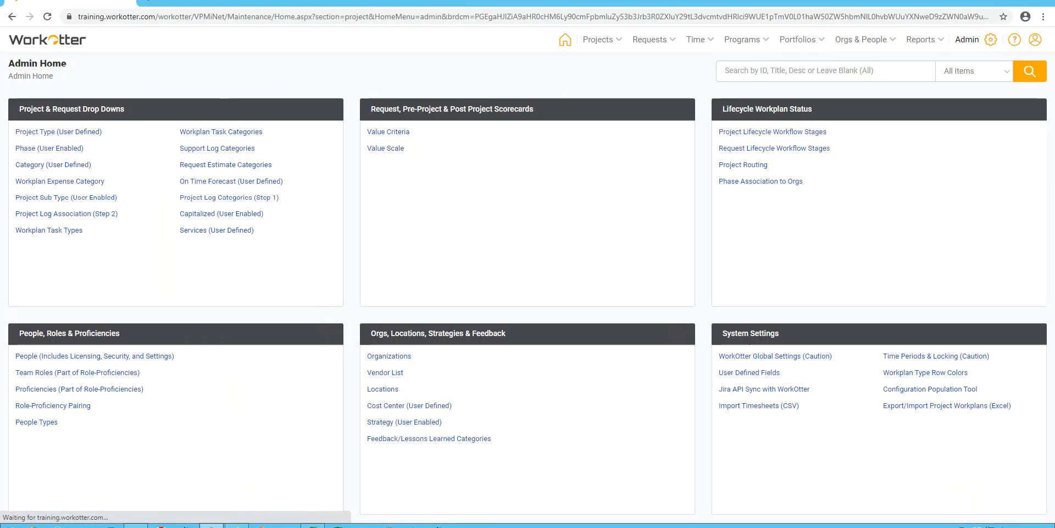
pyautogui.hotkey('ctrl', 'f')
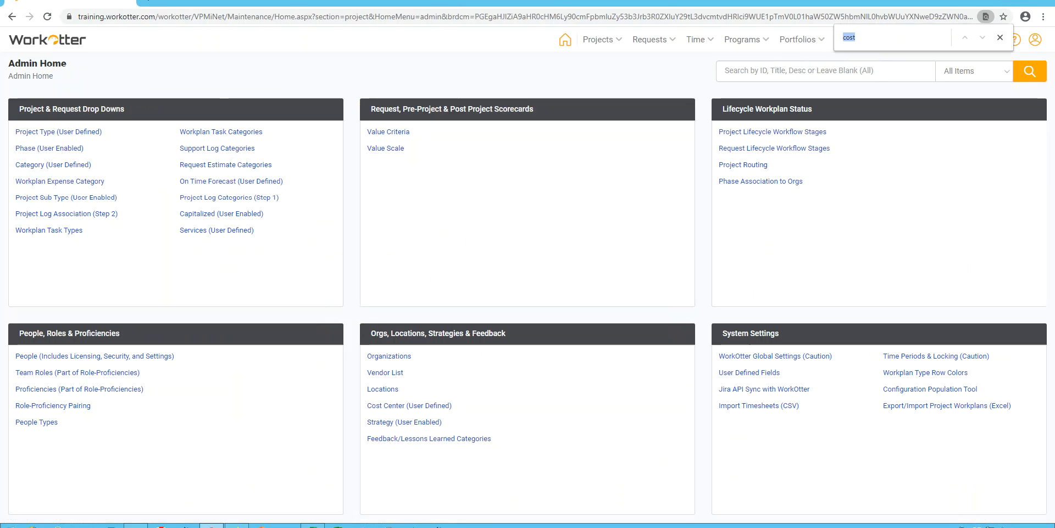
pyautogui.write('loc')
pyautogui.click(383, 389)
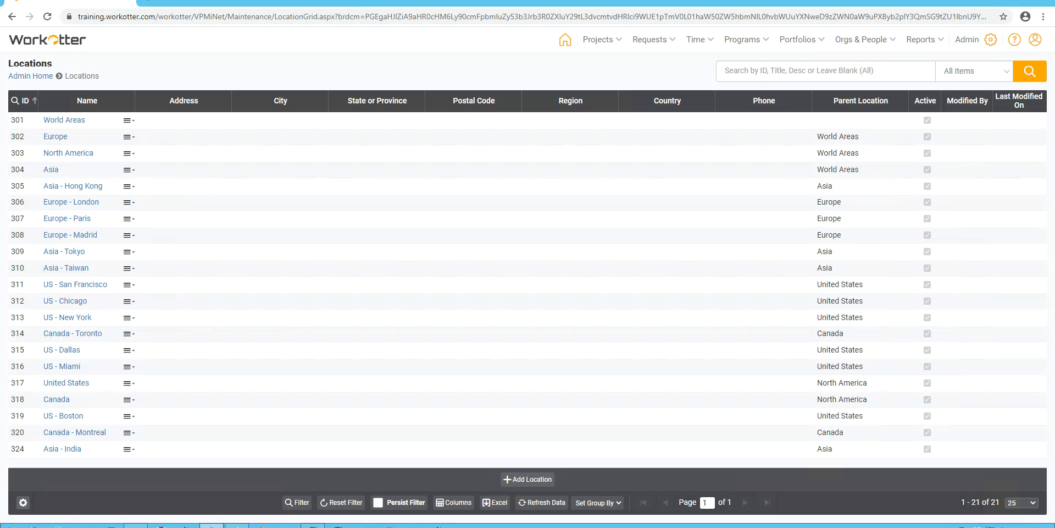
# Open the Europe - Paris location for updating, review its fields, and return to the list without saving
pyautogui.rightClick(368, 220)
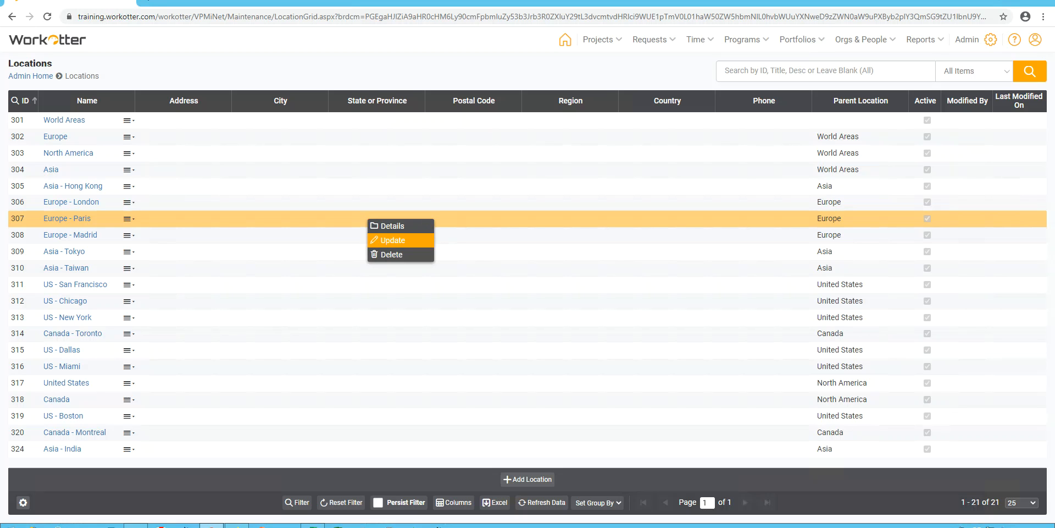
pyautogui.click(393, 240)
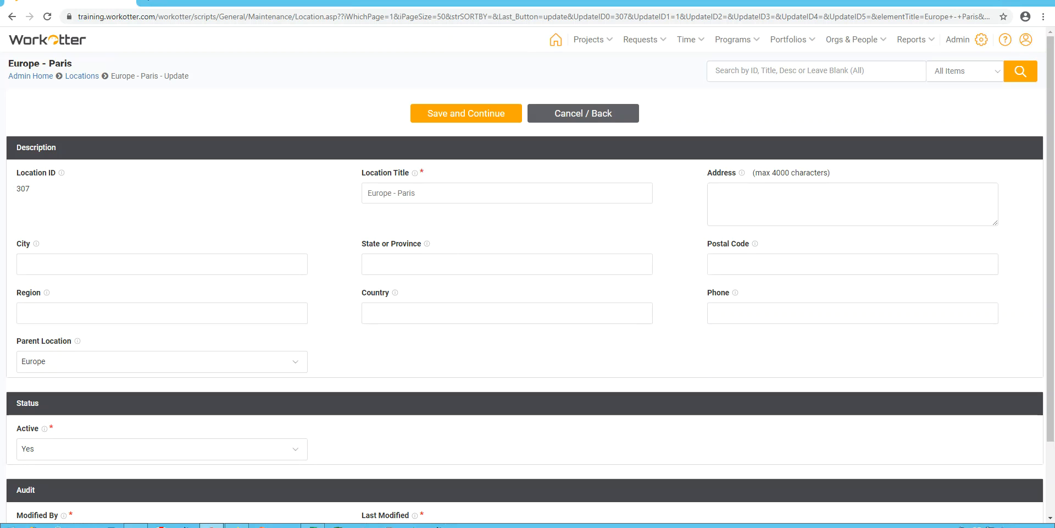
pyautogui.scroll(-3, 525, 275)
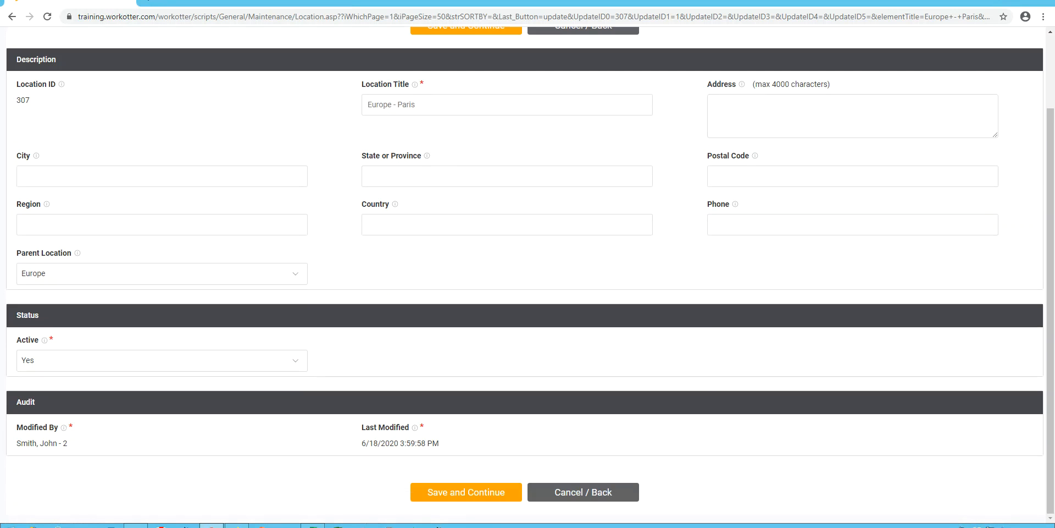
pyautogui.scroll(3, 525, 275)
pyautogui.click(583, 113)
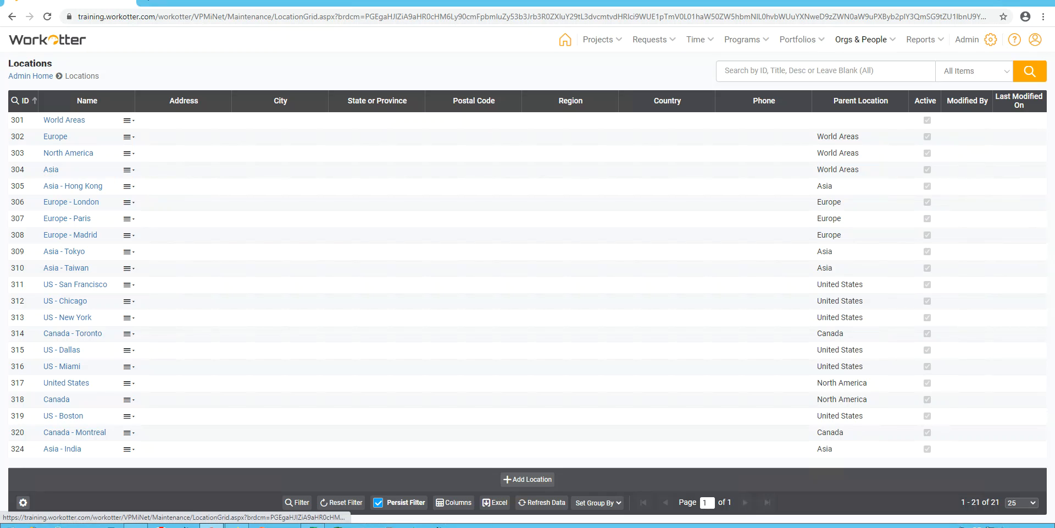
# Open the USER7 record for updating from the People list and review the available Location choices without changing the selection
pyautogui.click(862, 39)
pyautogui.click(795, 78)
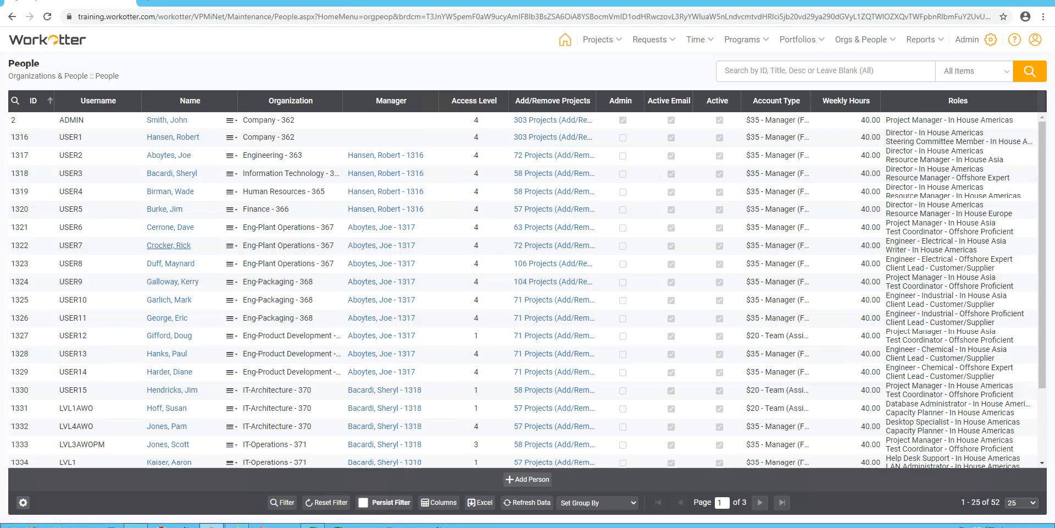
pyautogui.click(169, 246)
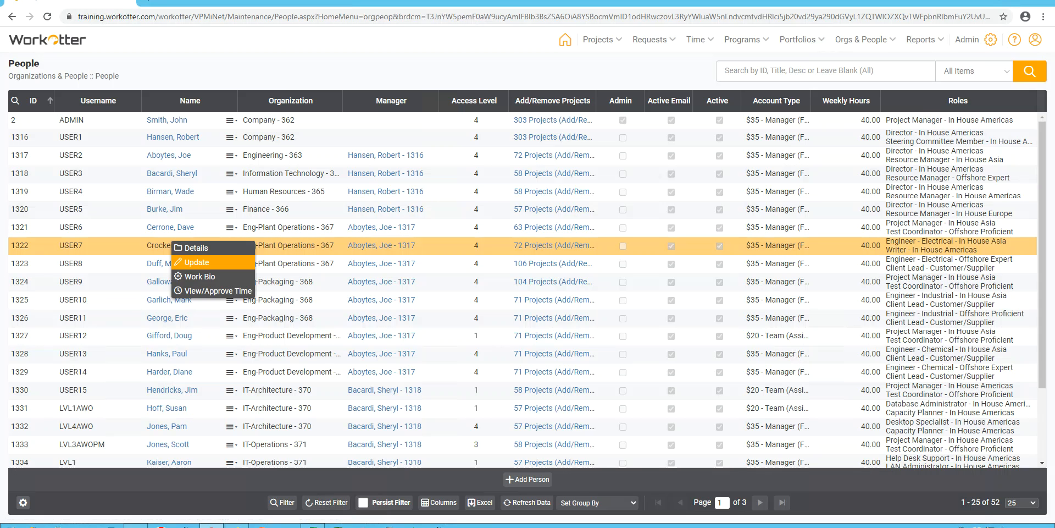
pyautogui.click(197, 262)
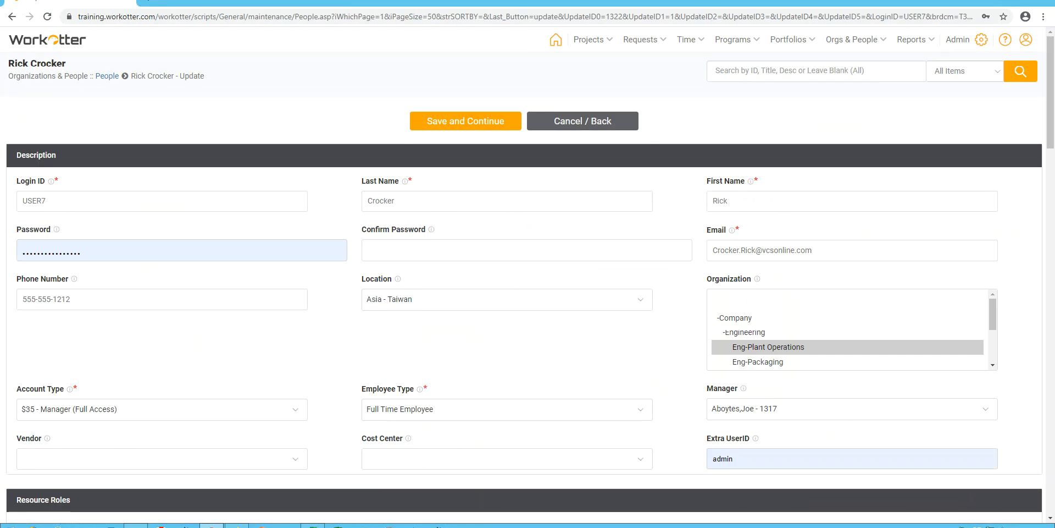
pyautogui.click(507, 300)
pyautogui.click(507, 299)
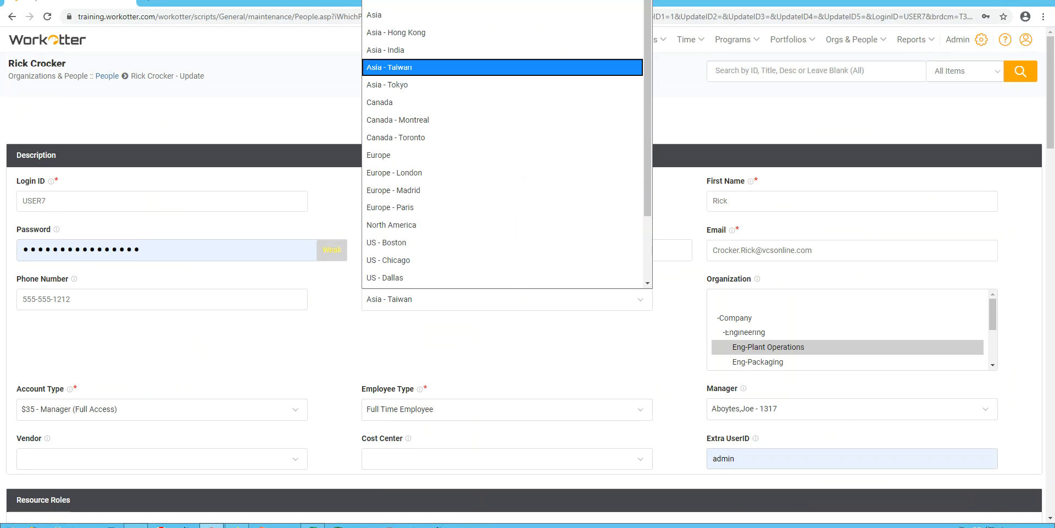
pyautogui.scroll(-1, 516, 226)
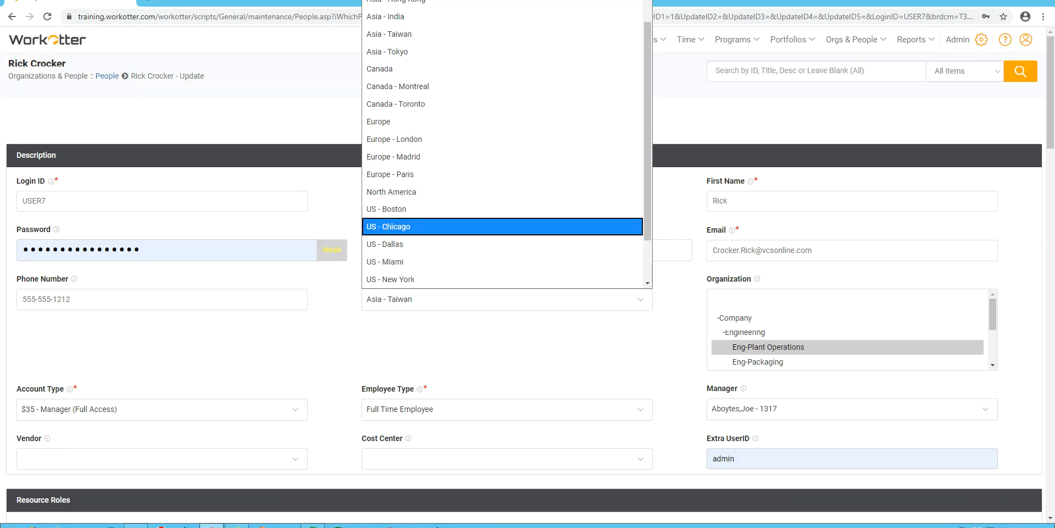
pyautogui.click(507, 299)
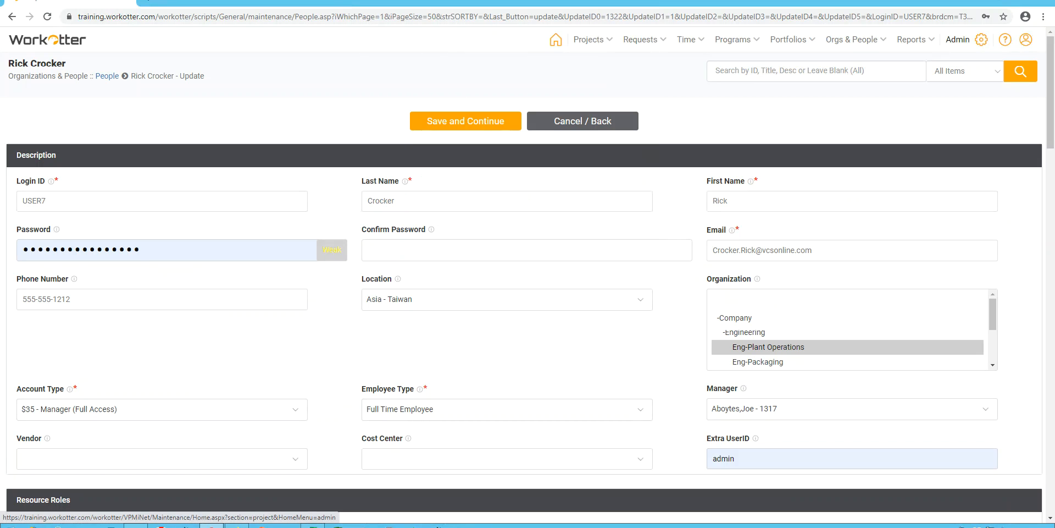
# Open the User Defined Fields list from Admin Home, filter the titles by "loc", and widen the Field Scope column
pyautogui.click(957, 40)
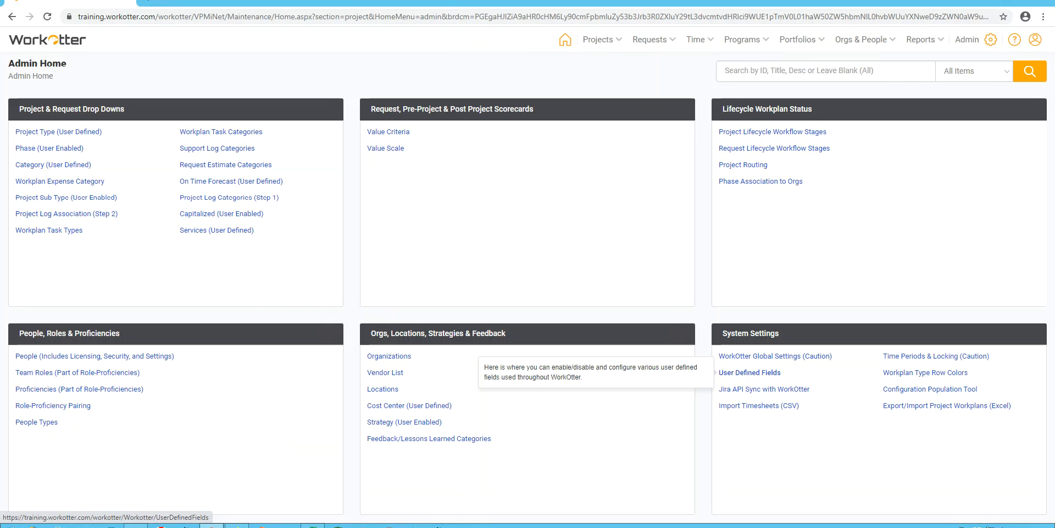
pyautogui.click(750, 372)
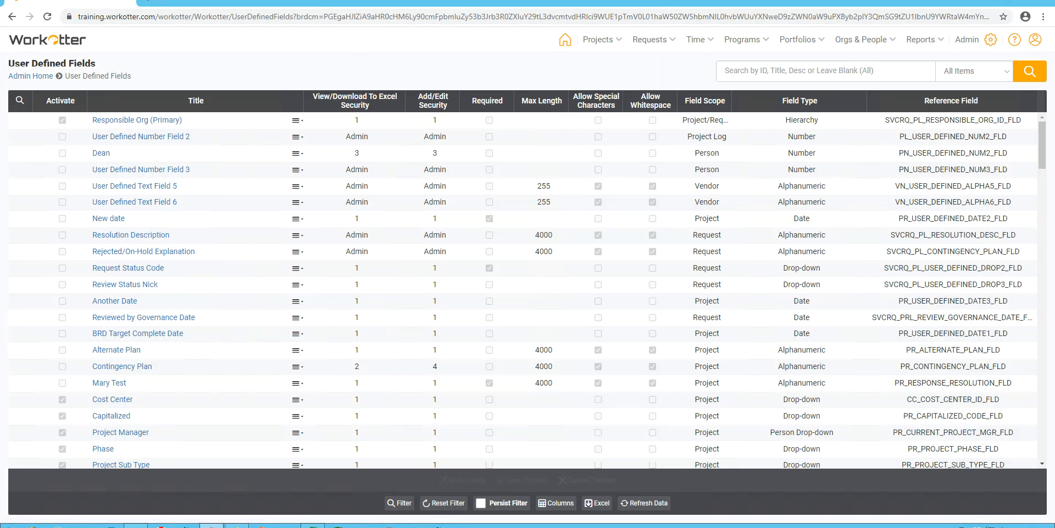
pyautogui.click(20, 101)
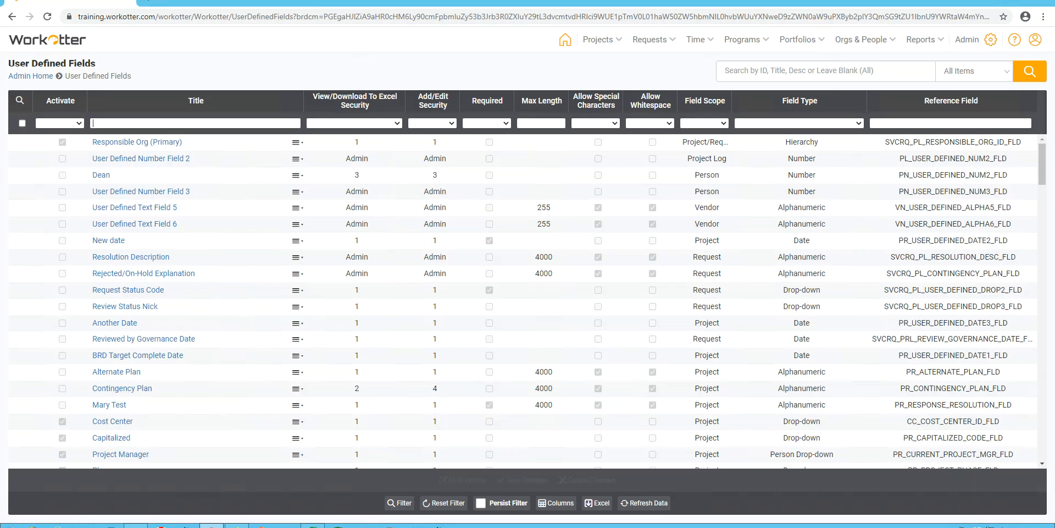
pyautogui.write('loc')
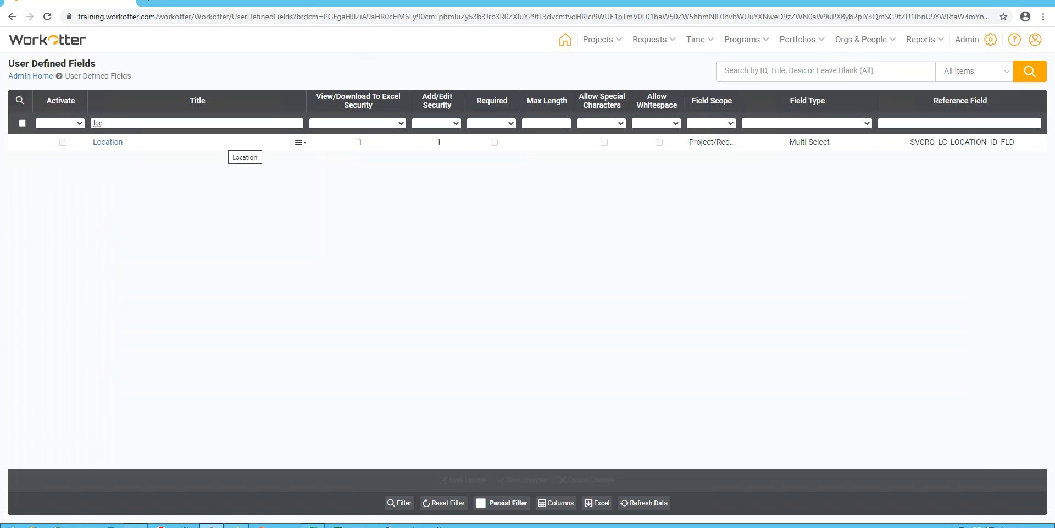
pyautogui.moveTo(740, 100); pyautogui.dragTo(765, 101)
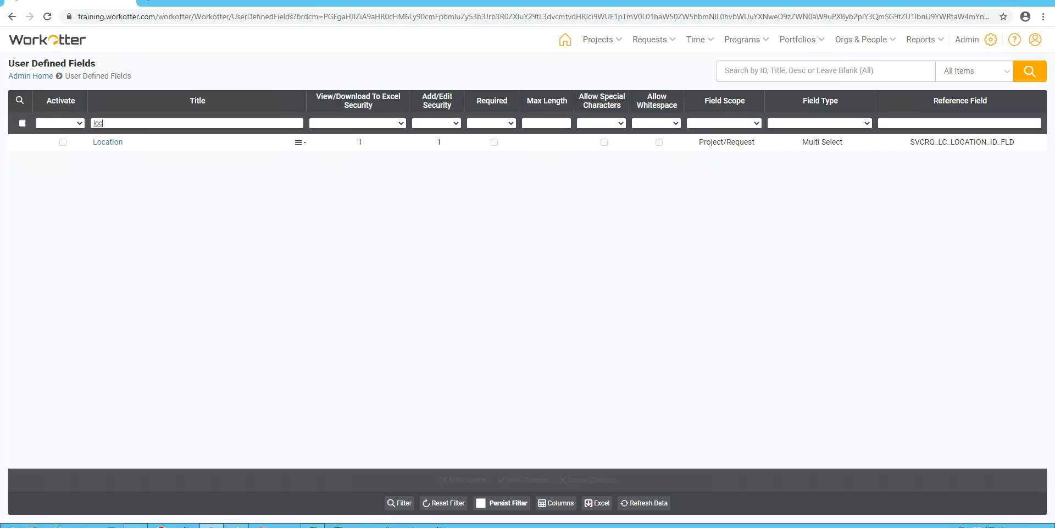
# Activate the Location user defined field through grid editing and accept the change
pyautogui.rightClick(361, 140)
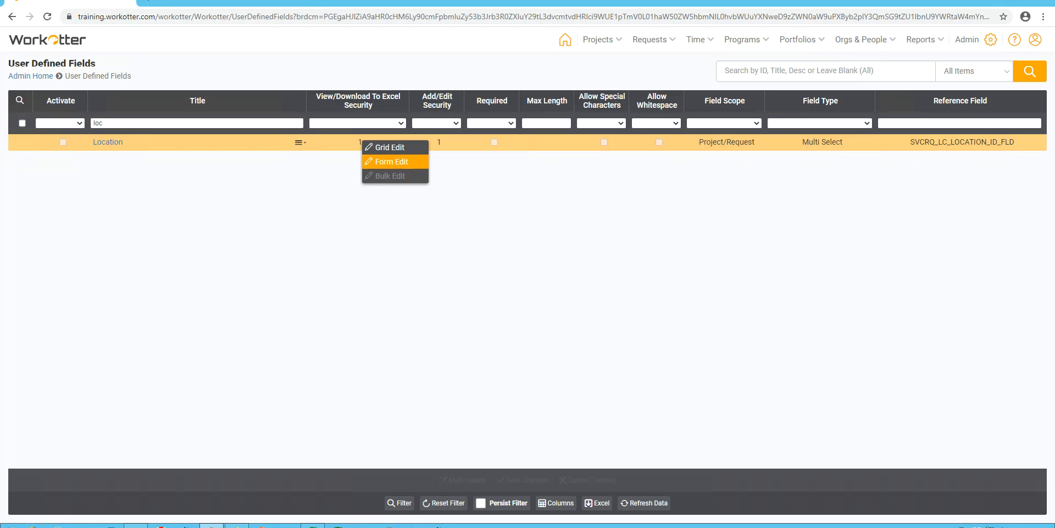
pyautogui.click(389, 147)
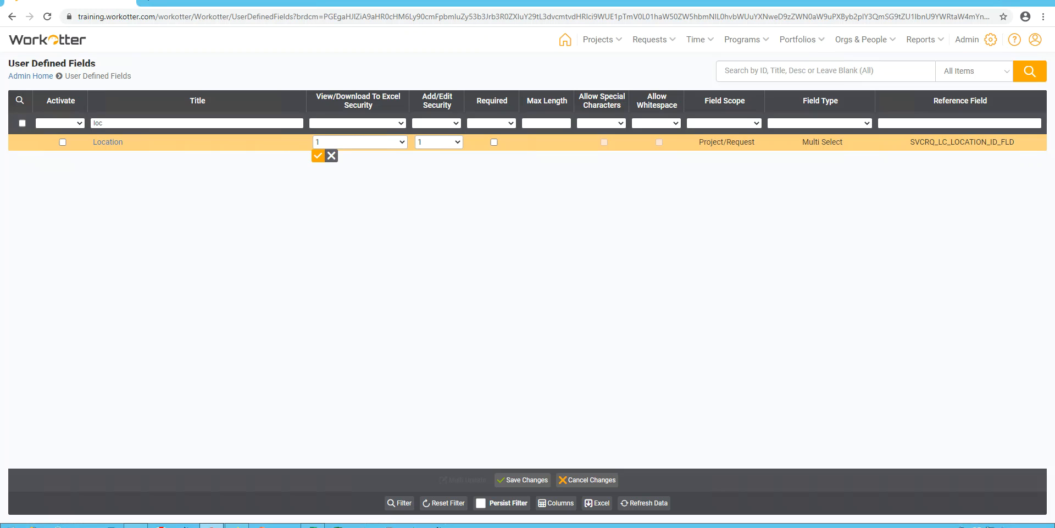
pyautogui.click(63, 142)
pyautogui.click(63, 142)
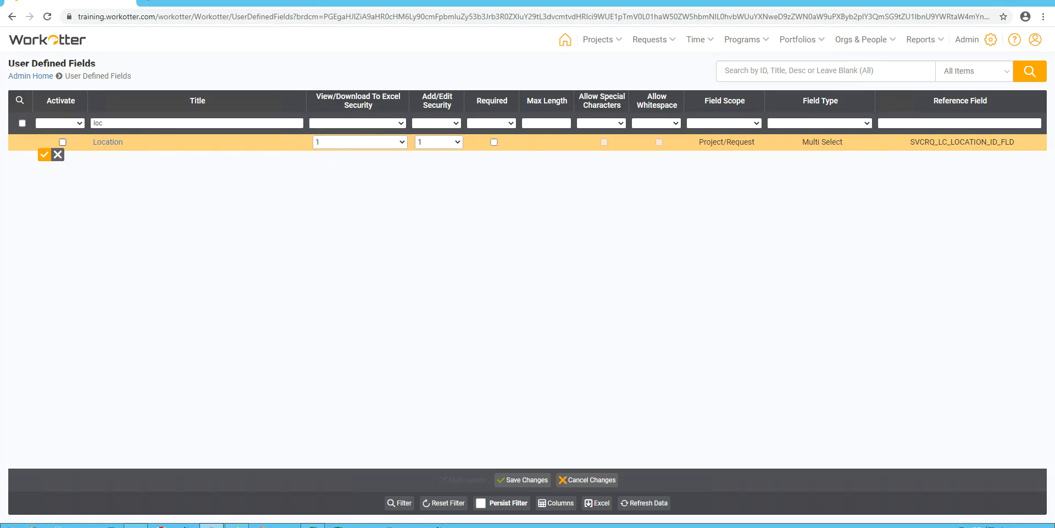
pyautogui.click(62, 142)
pyautogui.click(45, 155)
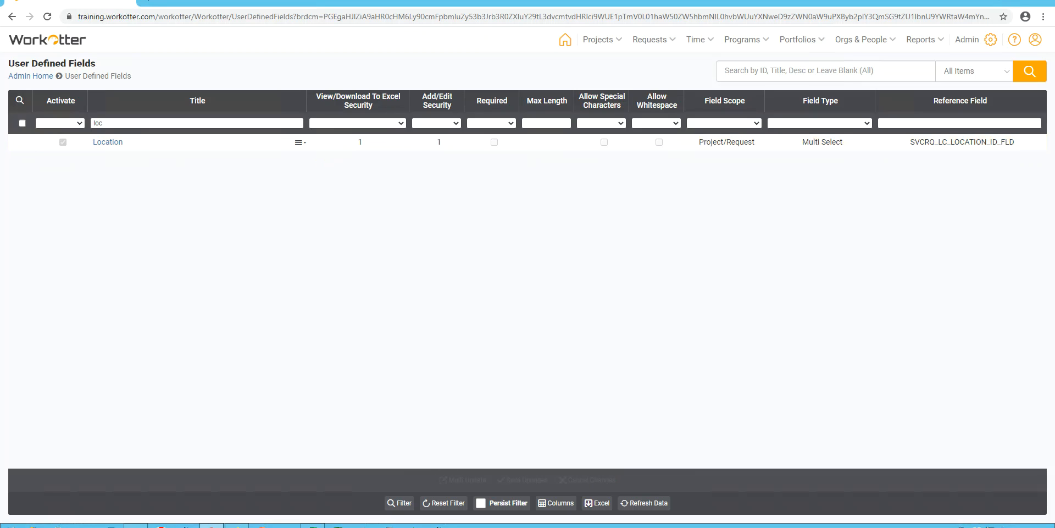
# Open a new request (idea) form and view its Location section with the available locations
pyautogui.click(651, 40)
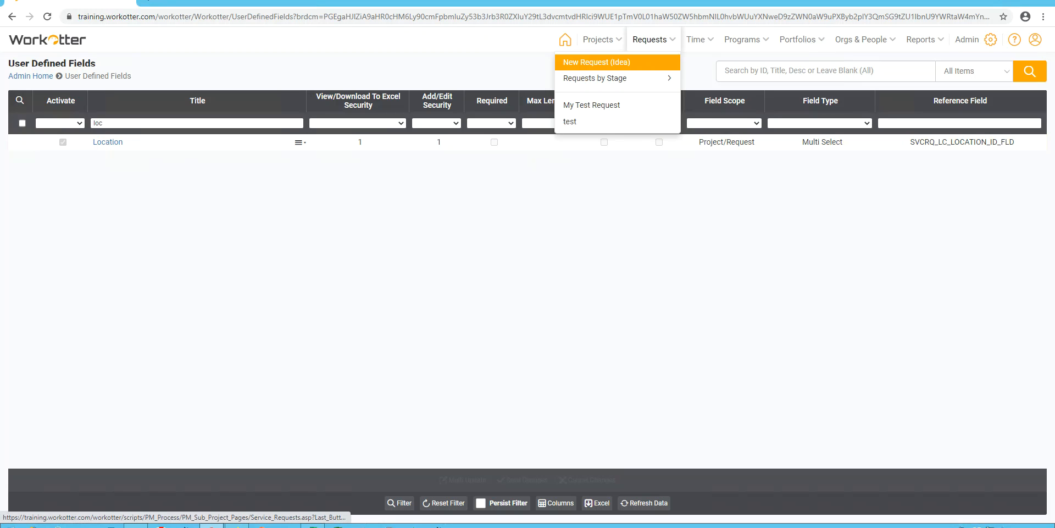
pyautogui.click(597, 62)
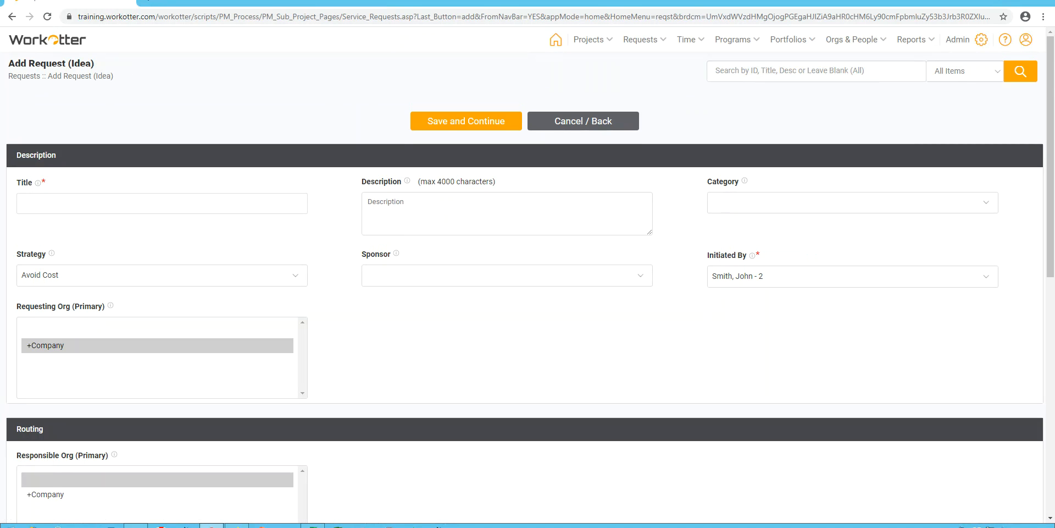
pyautogui.scroll(-3, 525, 275)
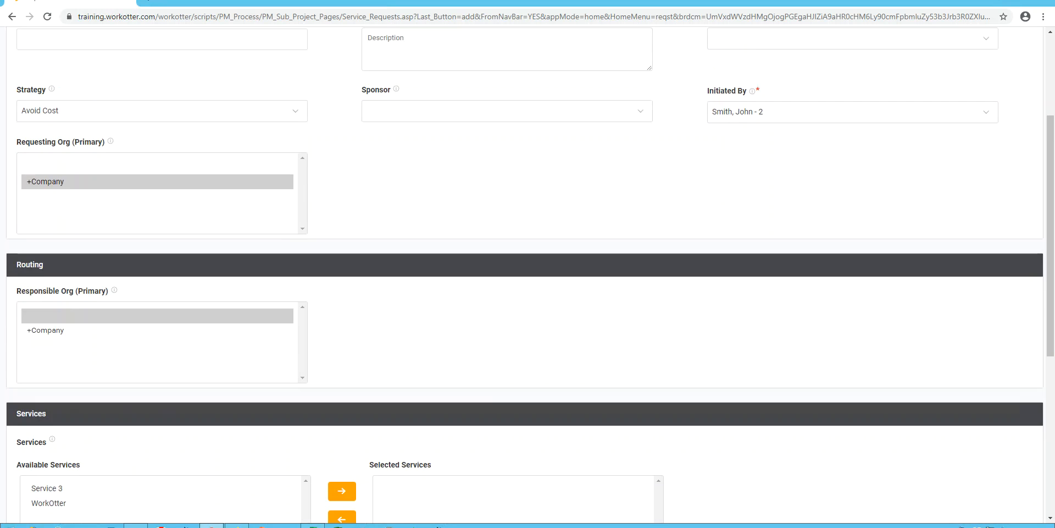
pyautogui.scroll(-6, 525, 275)
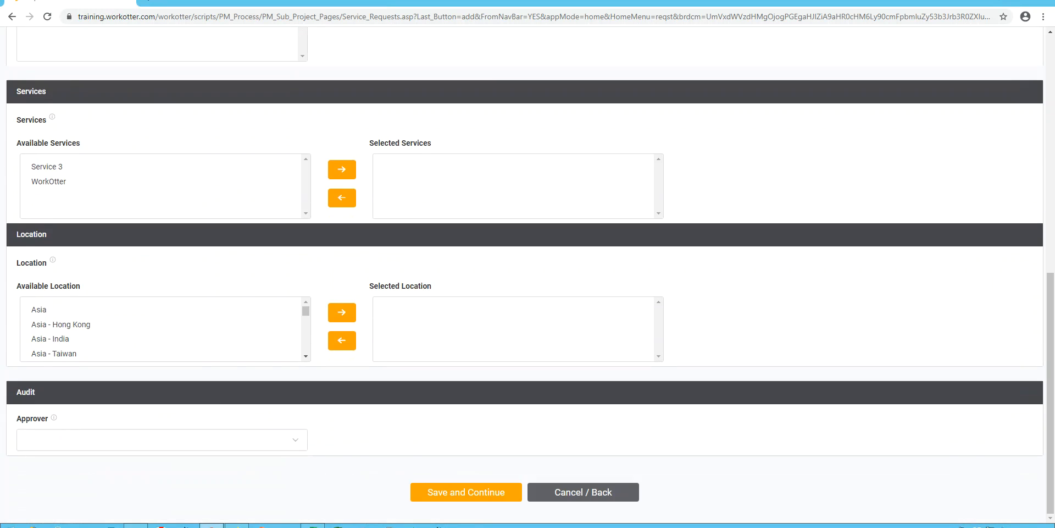
# Add Asia - Hong Kong, Asia - India and Asia - Taiwan to the request's selected locations
pyautogui.click(61, 325)
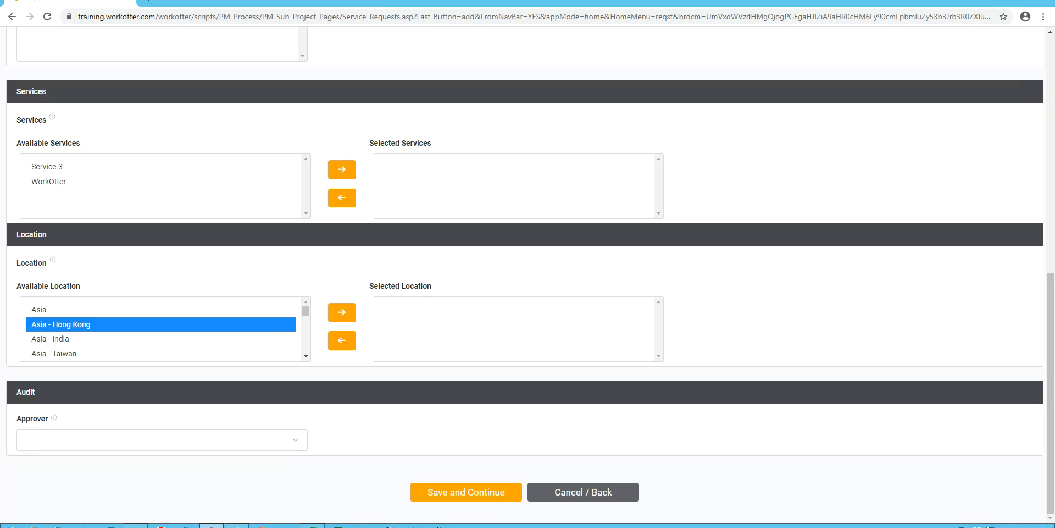
pyautogui.click(50, 339)
pyautogui.keyDown('ctrl'); pyautogui.click(61, 324); pyautogui.keyUp('ctrl')
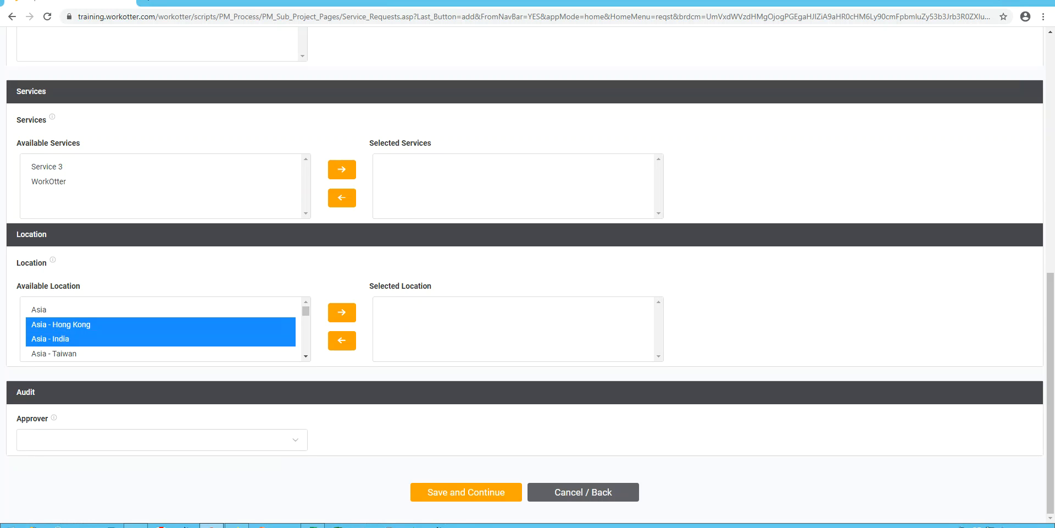
pyautogui.keyDown('ctrl'); pyautogui.click(54, 353); pyautogui.keyUp('ctrl')
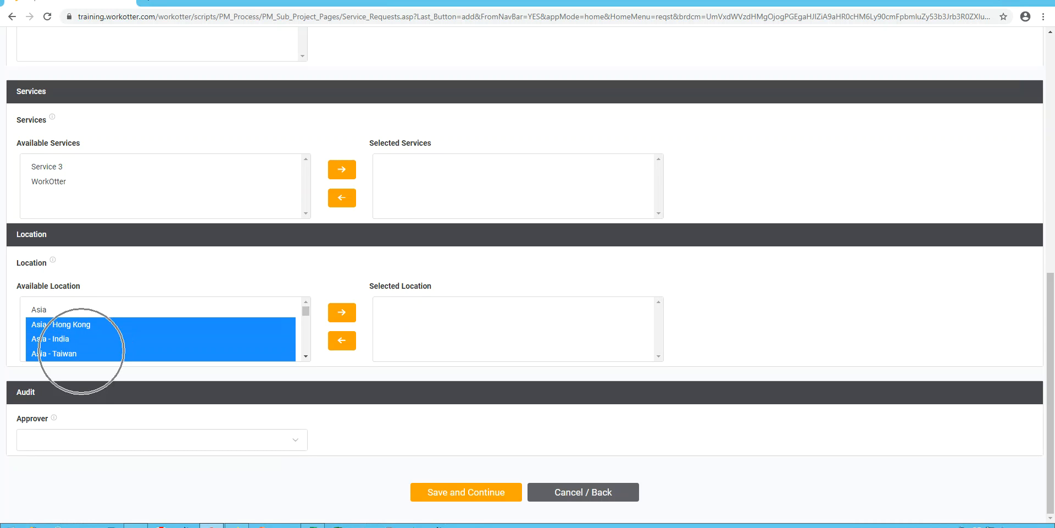
pyautogui.click(342, 312)
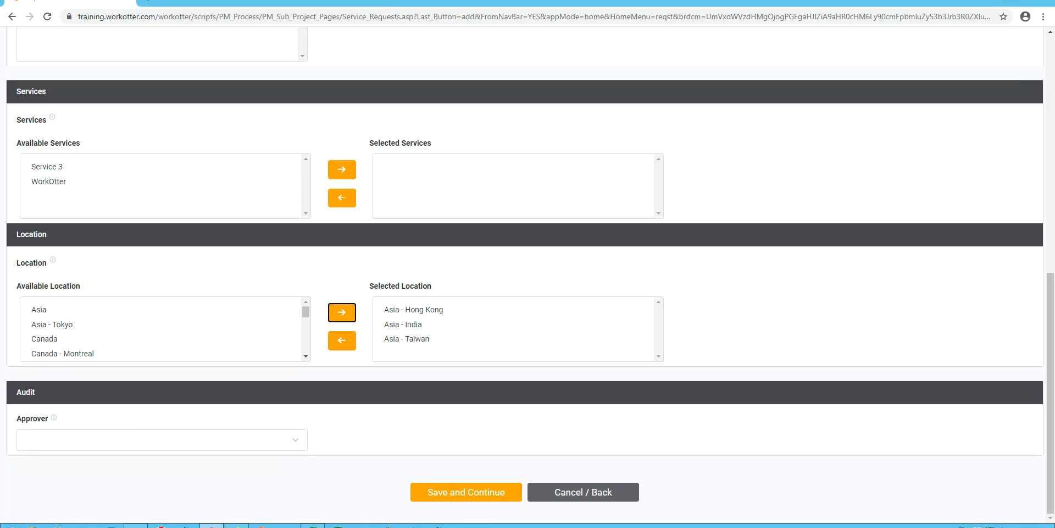
# Remove Asia - India from the request's selected locations
pyautogui.click(403, 324)
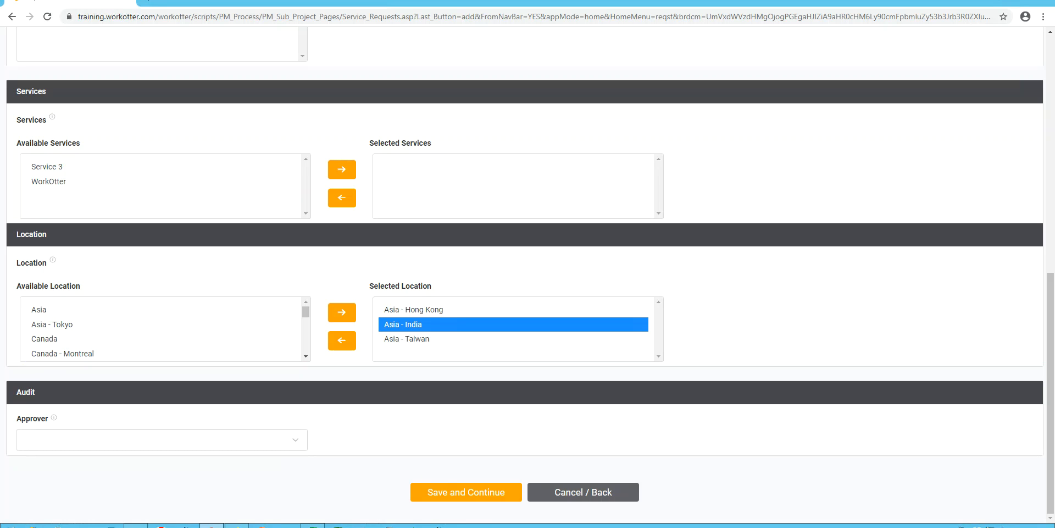
pyautogui.click(342, 340)
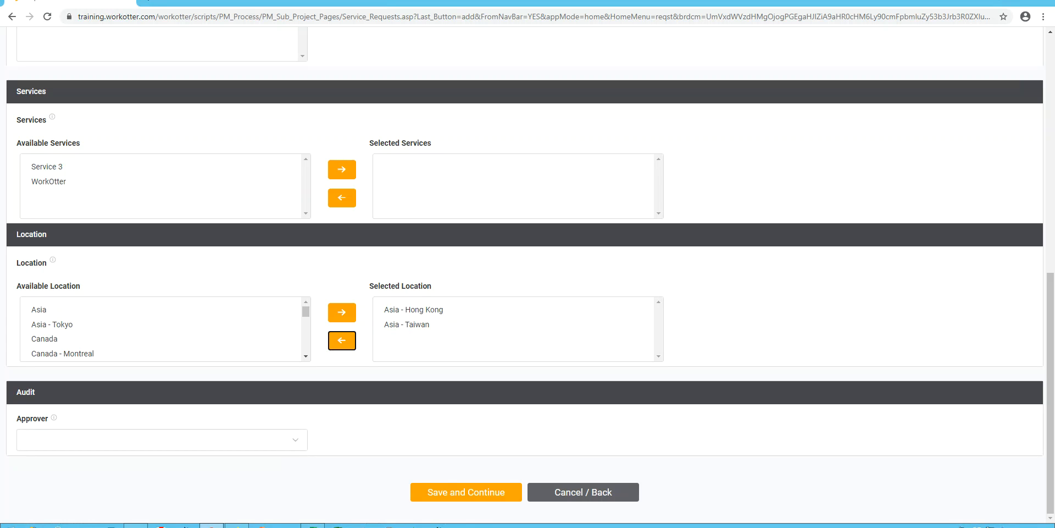
pyautogui.scroll(9, 525, 275)
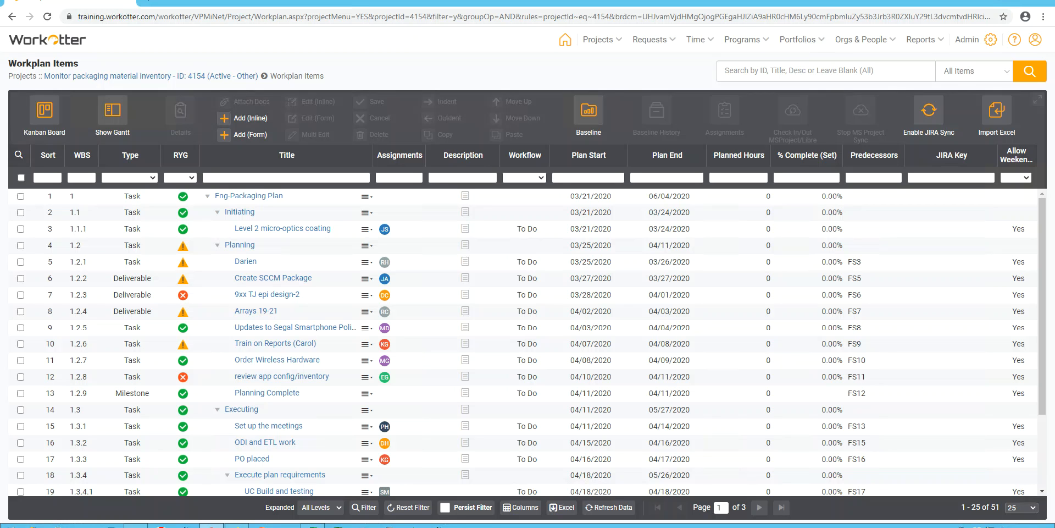
# Open the Create SCCM Package workplan item for advanced editing, choose North America as its Location, and close it without saving
pyautogui.click(264, 278)
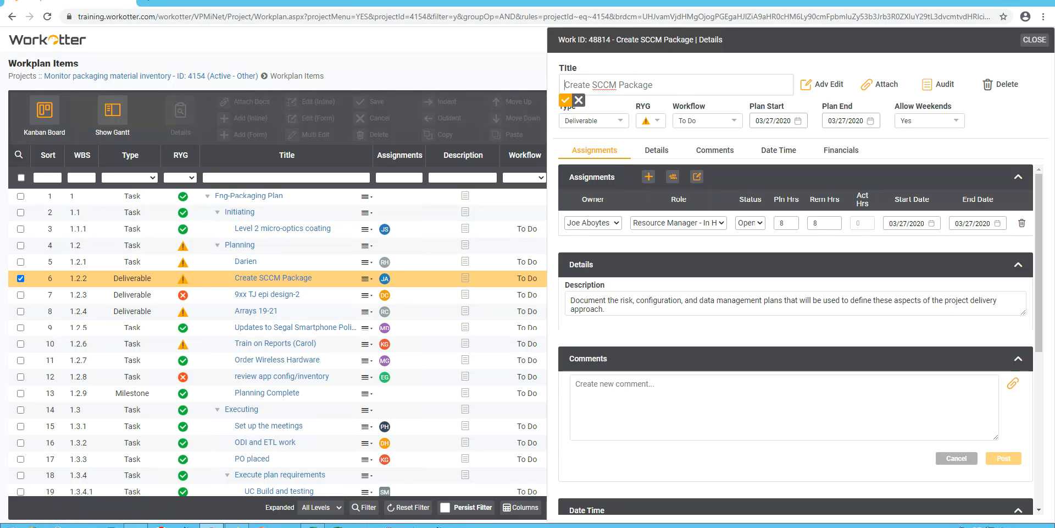
pyautogui.click(822, 85)
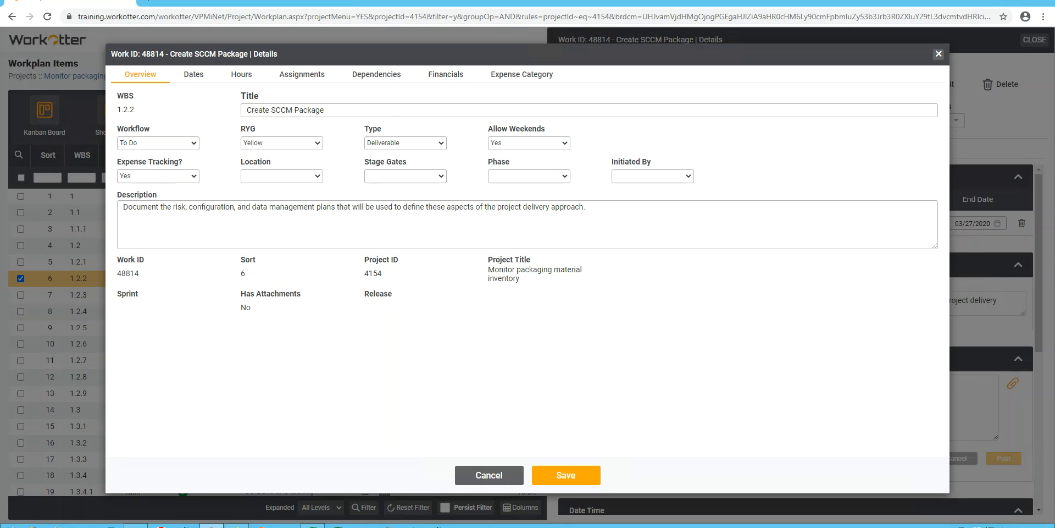
pyautogui.click(281, 176)
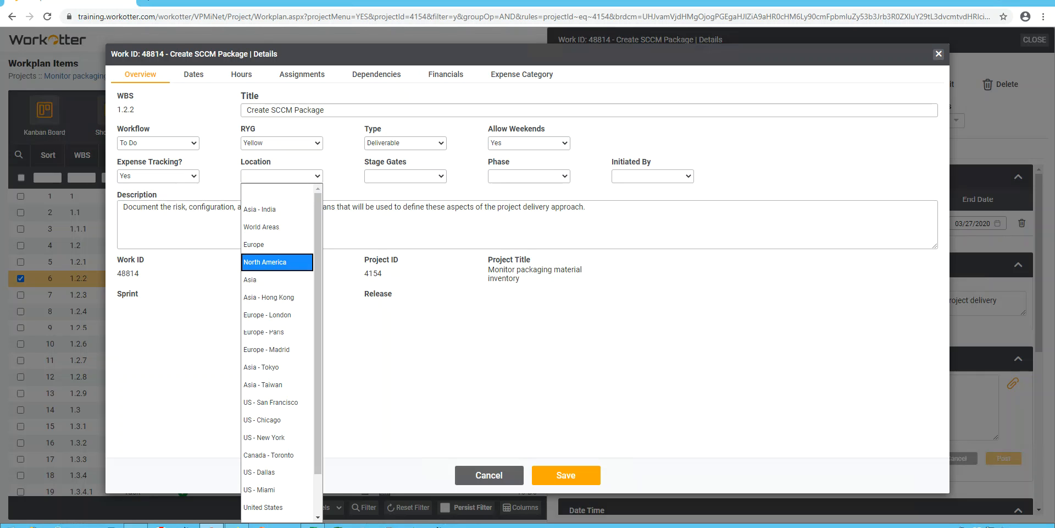
pyautogui.click(277, 261)
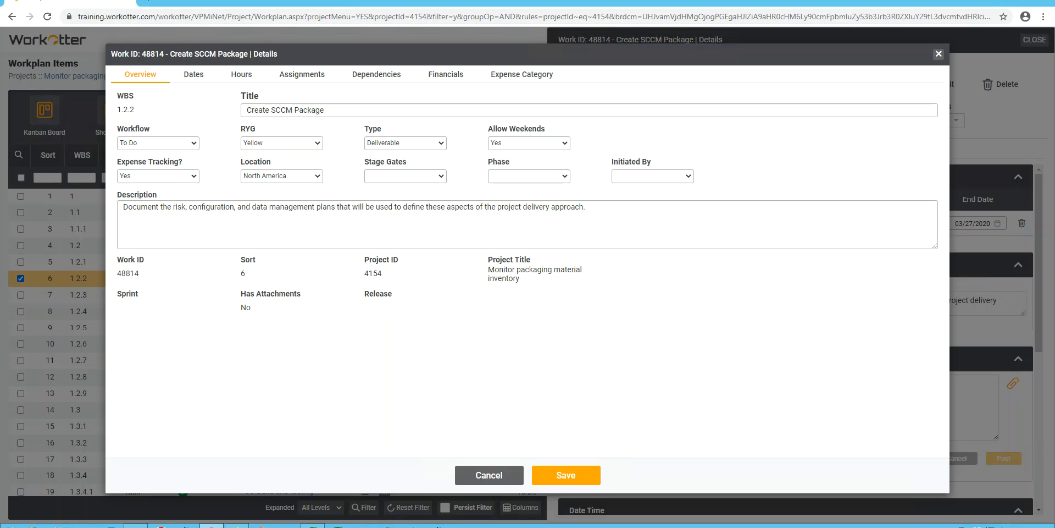
pyautogui.press('Escape')
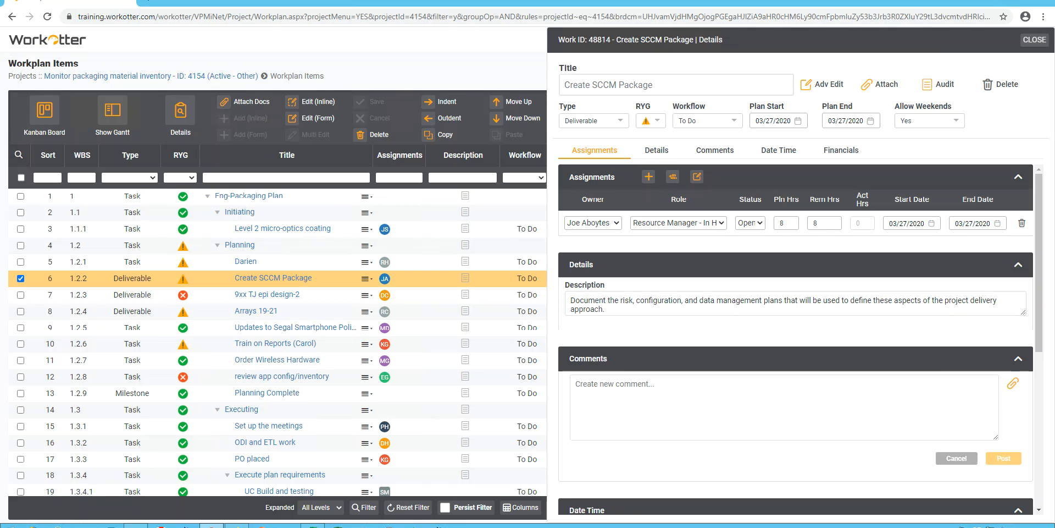
pyautogui.click(1034, 40)
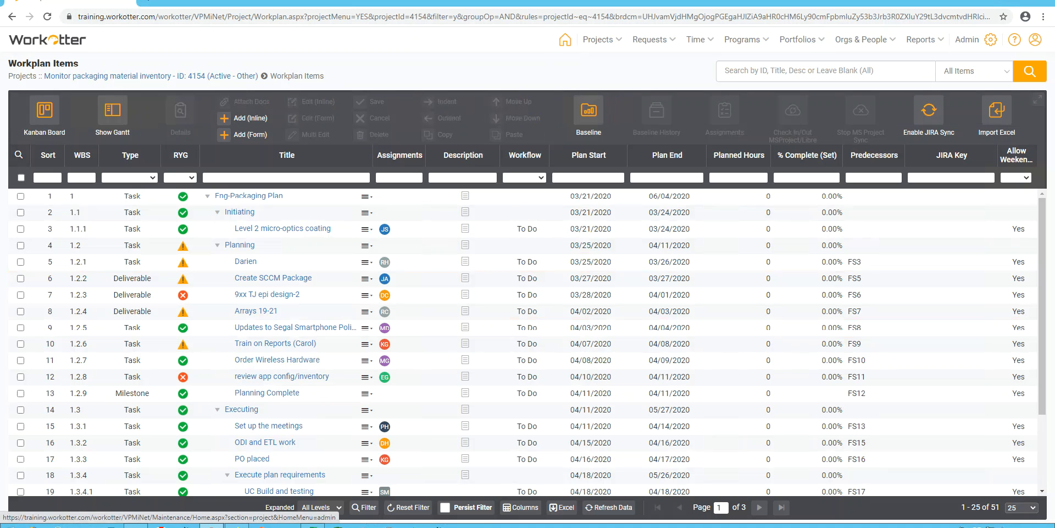
# Open the Role-Proficiency Pairing list from Admin Home and review its Location column
pyautogui.click(967, 40)
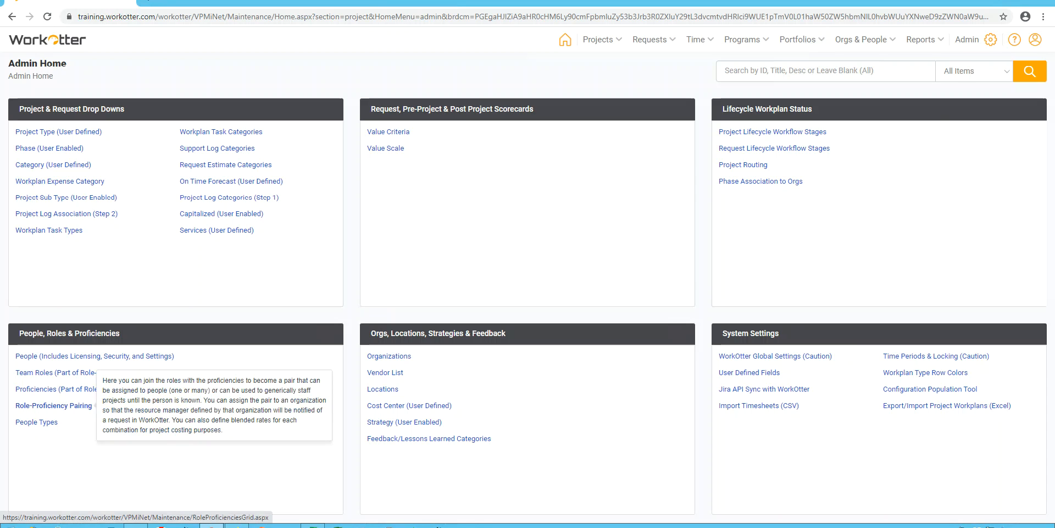
pyautogui.click(54, 405)
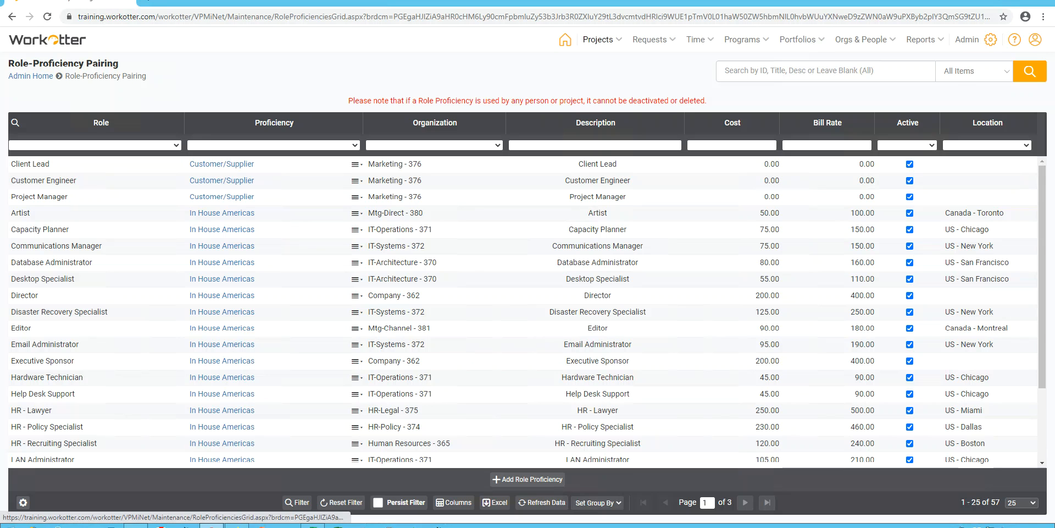
# Open the Monitor packaging material inventory project and start adding members to its Team/Roles
pyautogui.moveTo(598, 40)
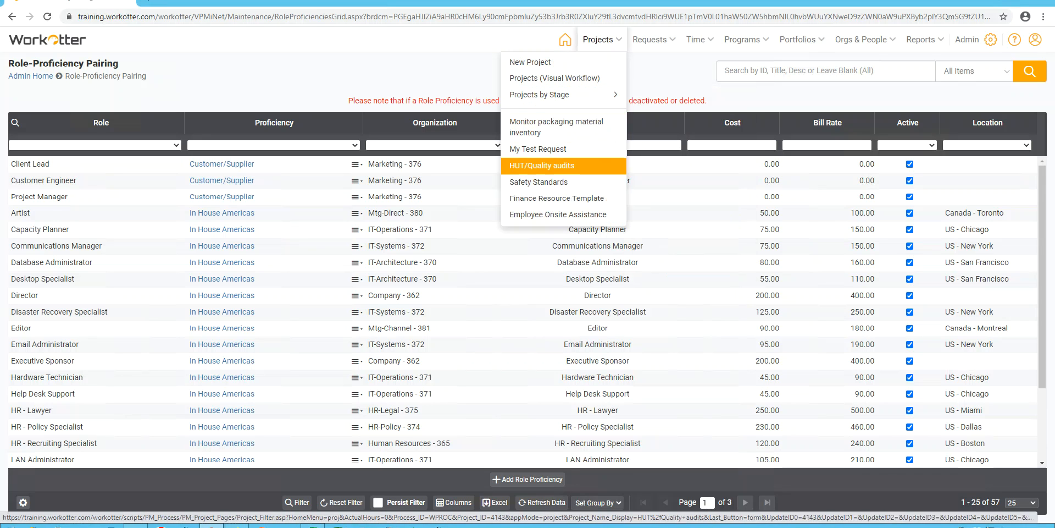
pyautogui.click(555, 126)
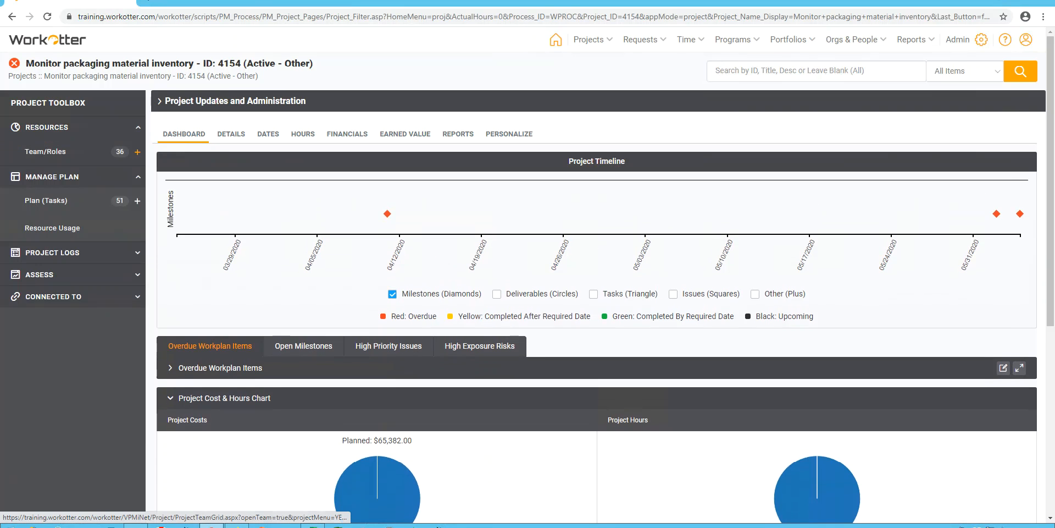
pyautogui.click(137, 152)
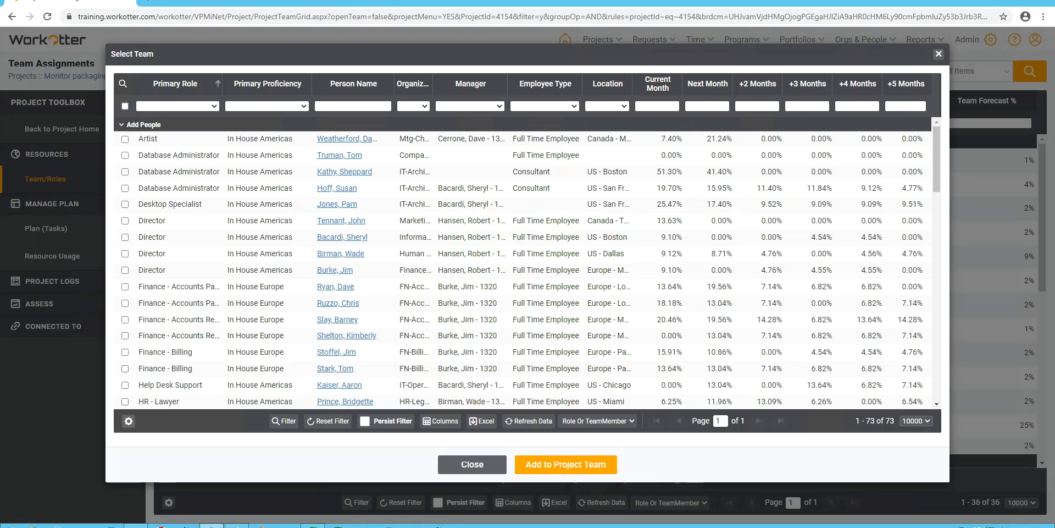
# Collapse the Add People group to view the role-proficiencies, and filter the team candidates by the location Europe - London
pyautogui.click(122, 124)
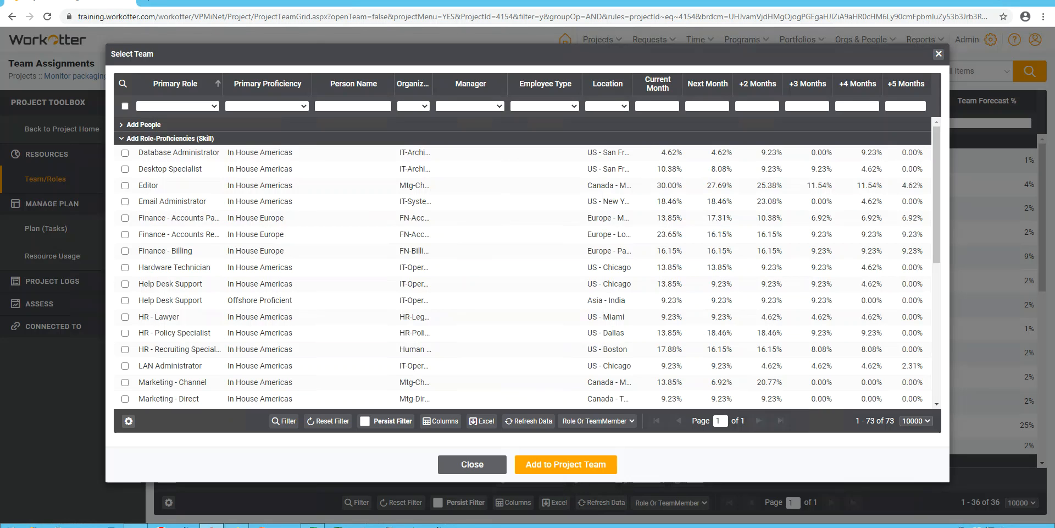
pyautogui.click(607, 106)
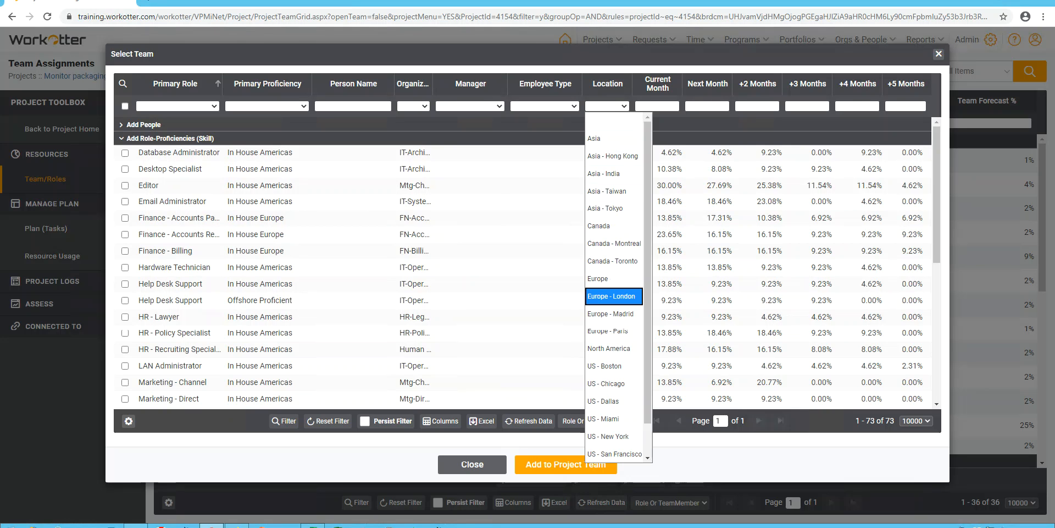
pyautogui.press('Return')
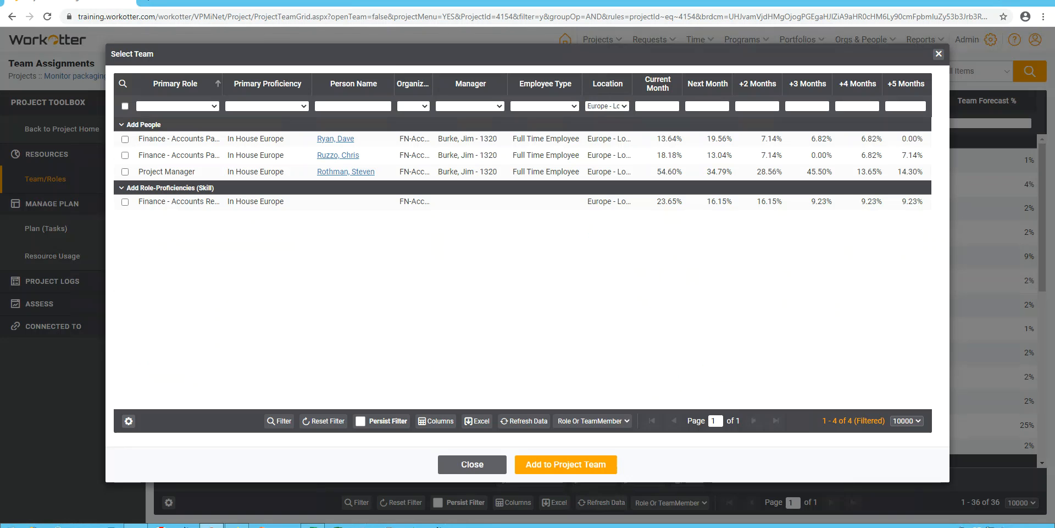